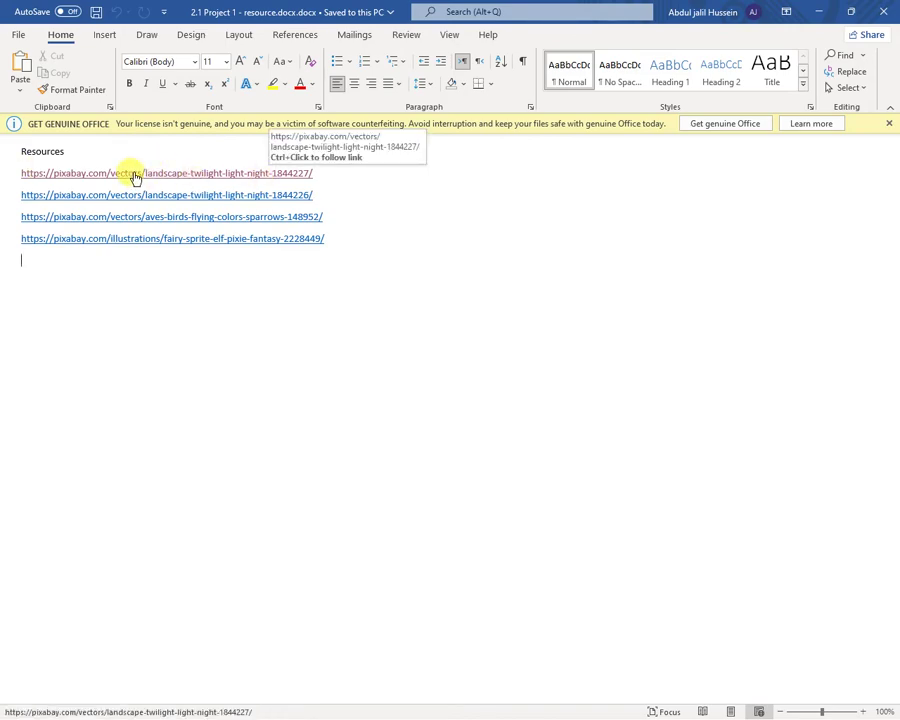
# Step: Open the first Pixabay landscape link (1844227) from the Word resource list in the browser and dismiss the Google sign-in prompt
pyautogui.tripleClick(135, 177)
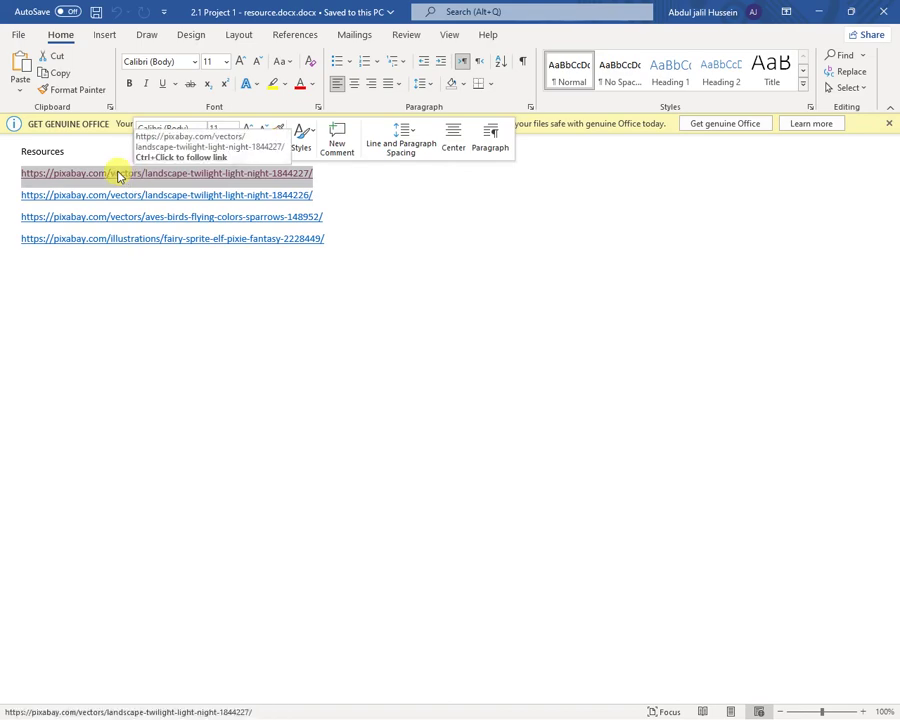
pyautogui.keyDown('ctrl'); pyautogui.click(118, 176); pyautogui.keyUp('ctrl')
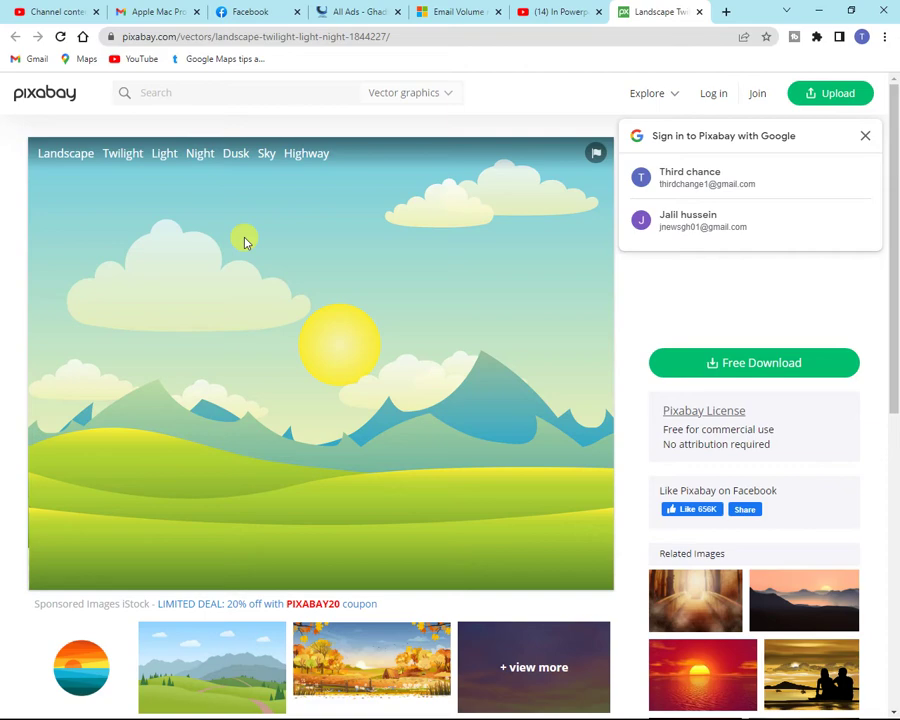
pyautogui.click(862, 137)
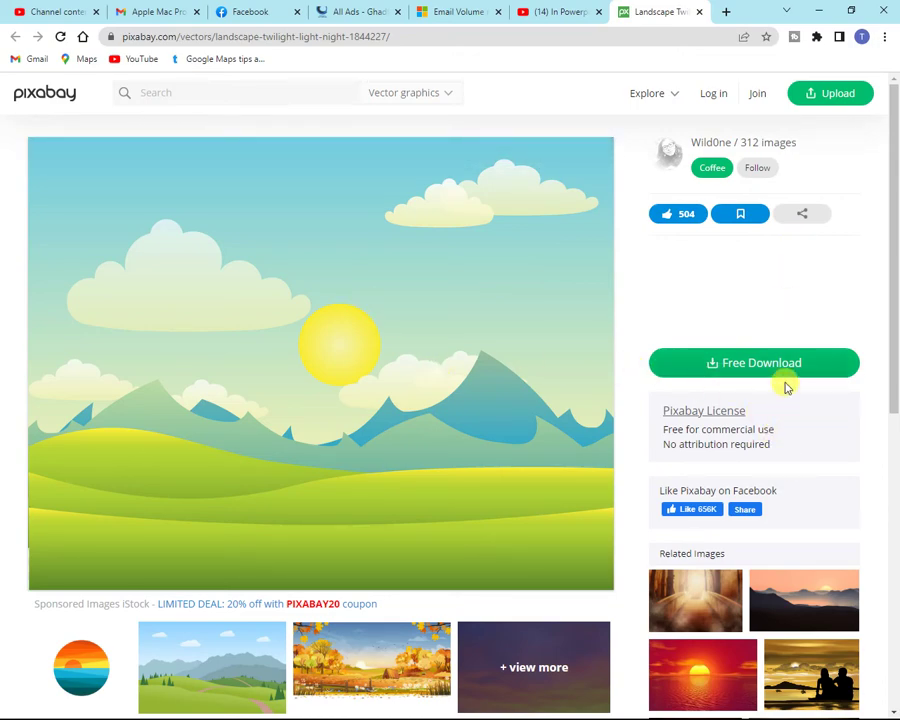
# Step: Look over the daytime landscape's page and request its free download as a 1280×989 PNG
pyautogui.scroll(-1, 784, 385)
pyautogui.scroll(-3, 782, 375)
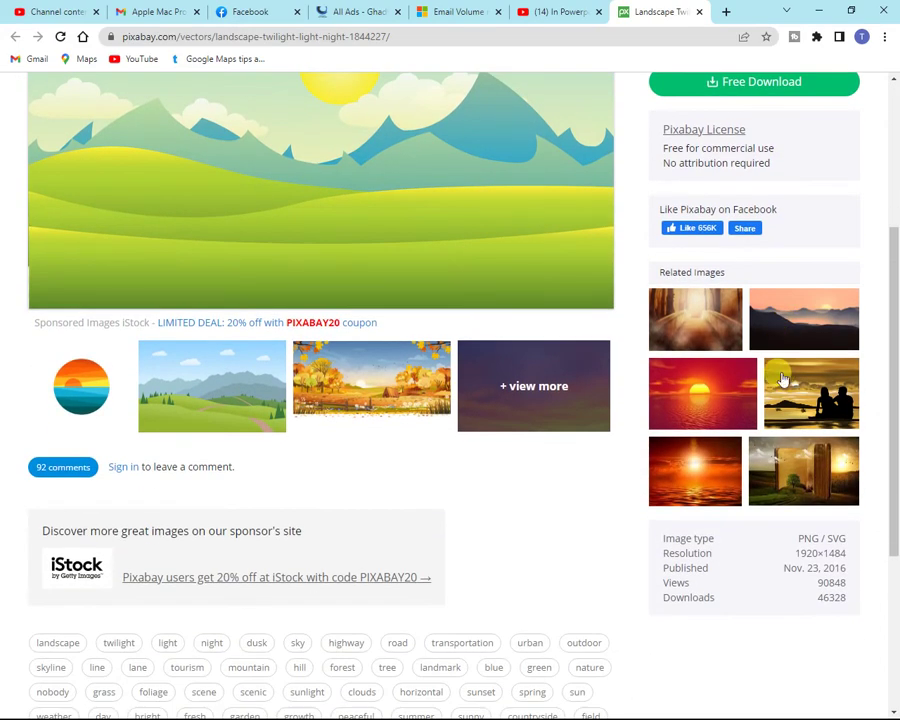
pyautogui.scroll(-2, 783, 377)
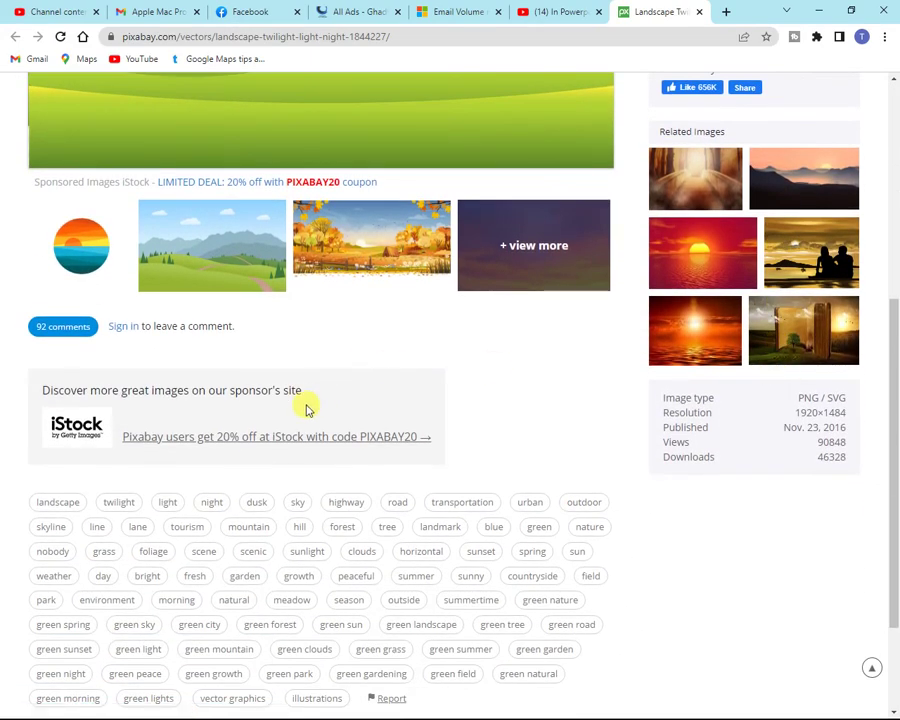
pyautogui.scroll(1, 720, 420)
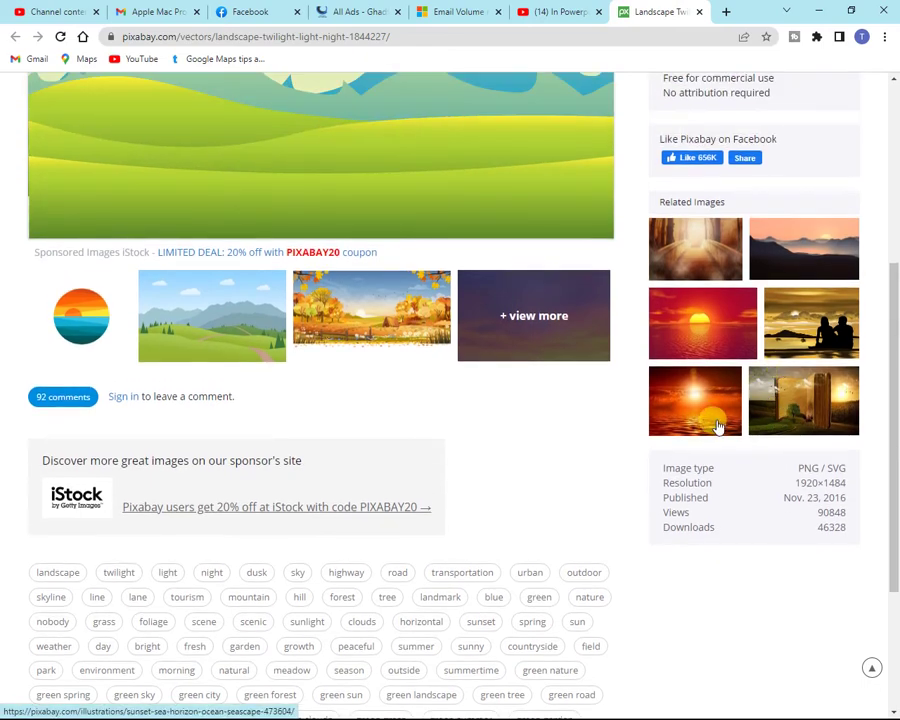
pyautogui.scroll(1, 810, 368)
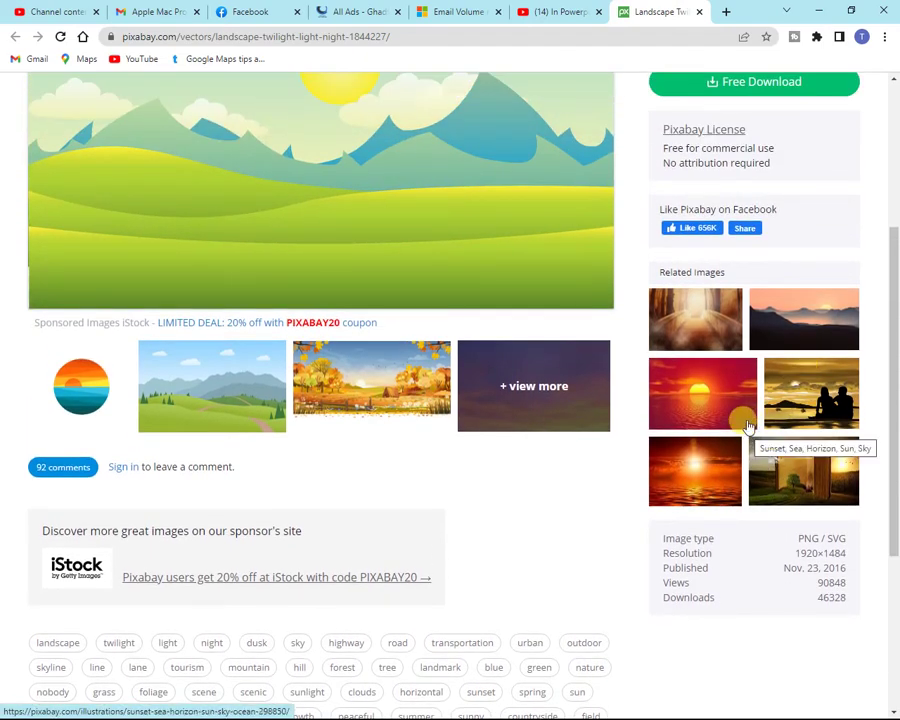
pyautogui.scroll(1, 770, 280)
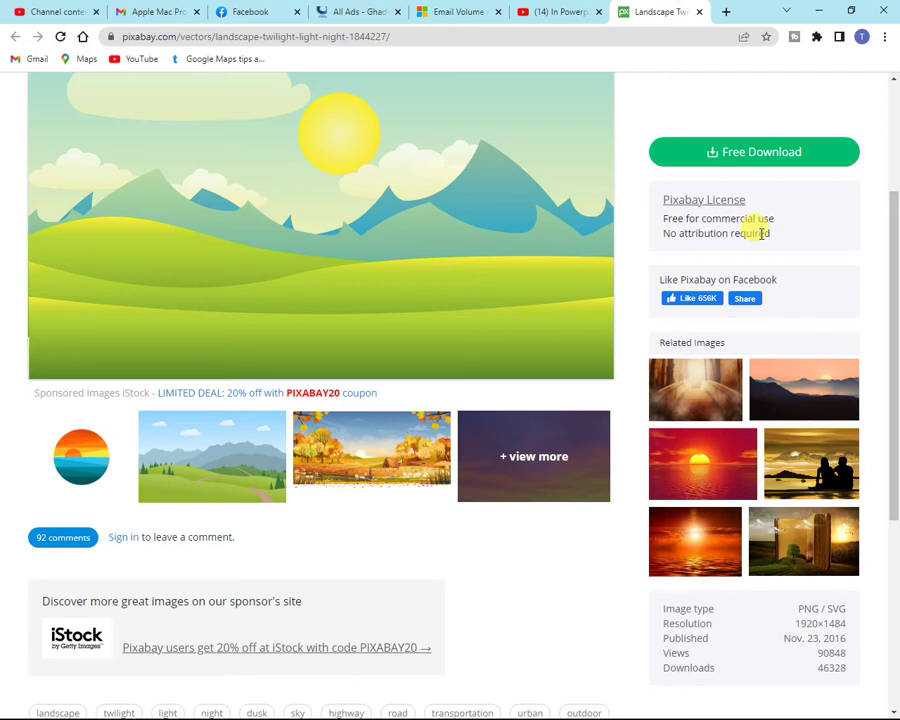
pyautogui.click(708, 150)
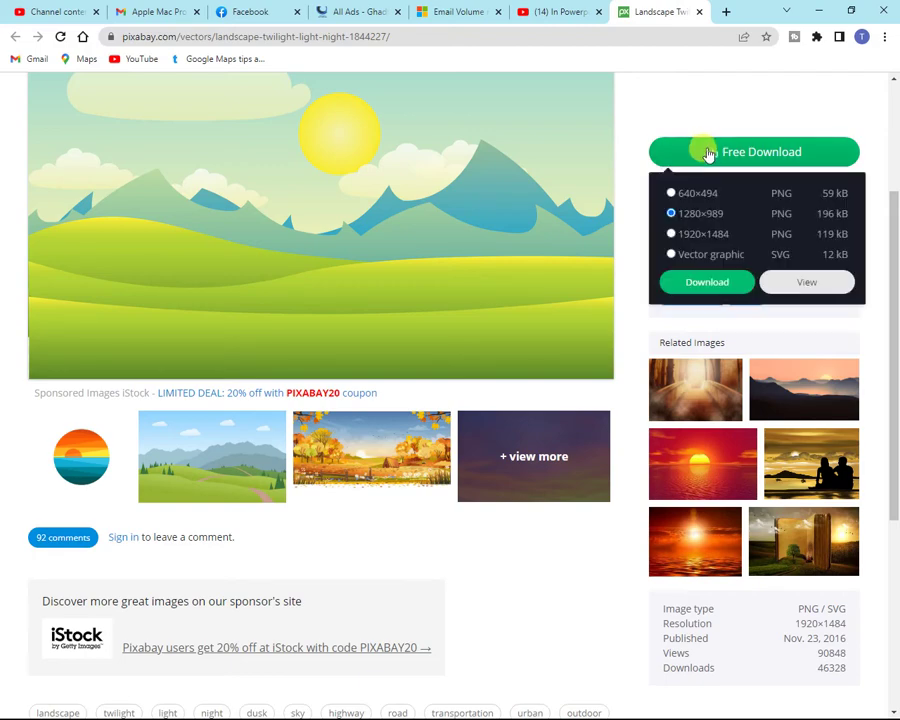
pyautogui.click(676, 213)
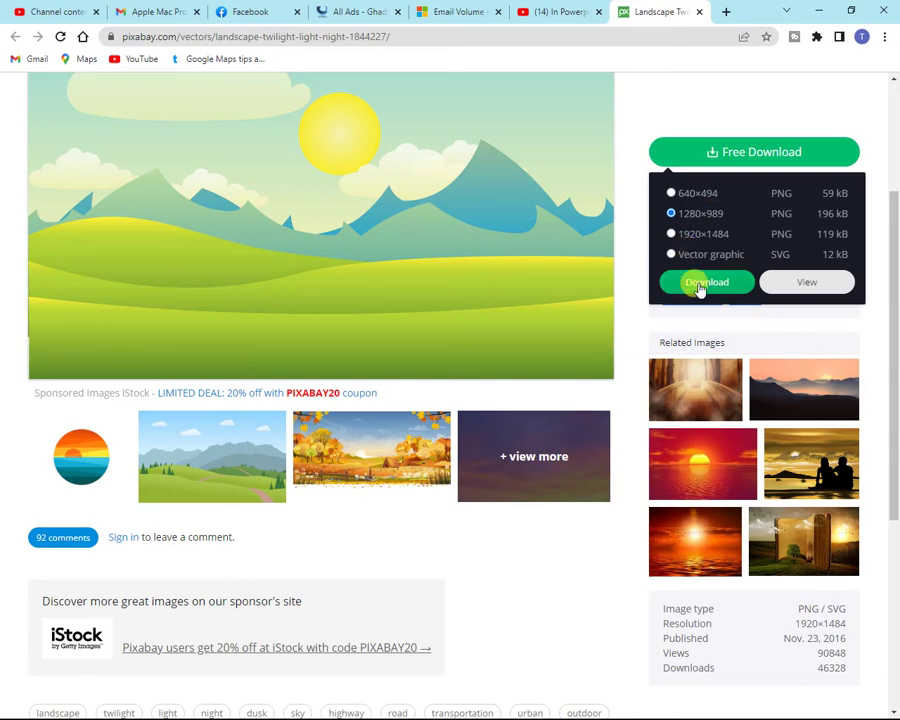
pyautogui.scroll(2, 371, 180)
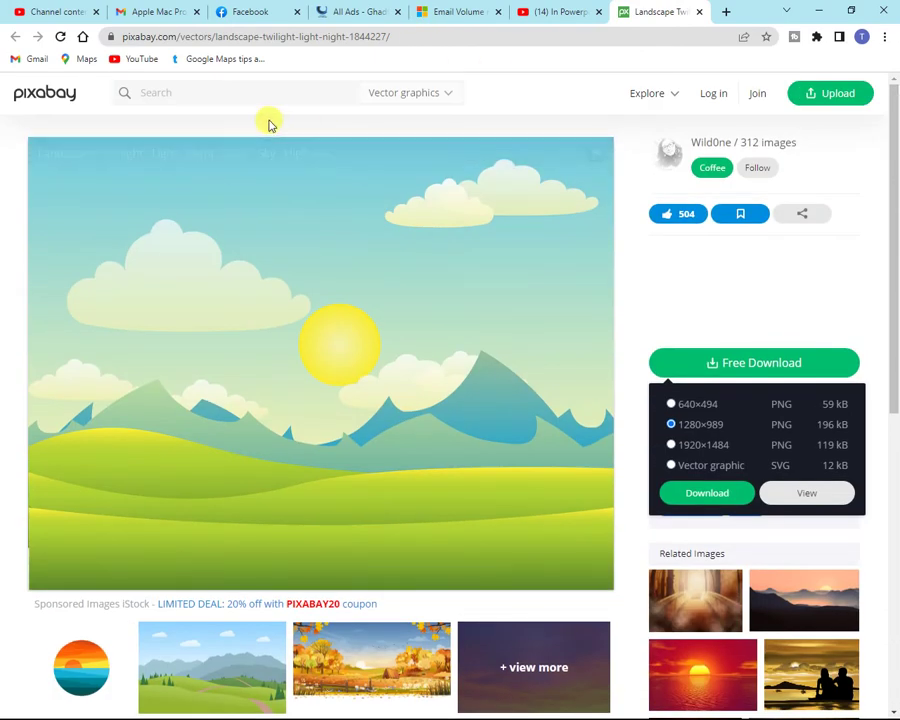
pyautogui.click(707, 494)
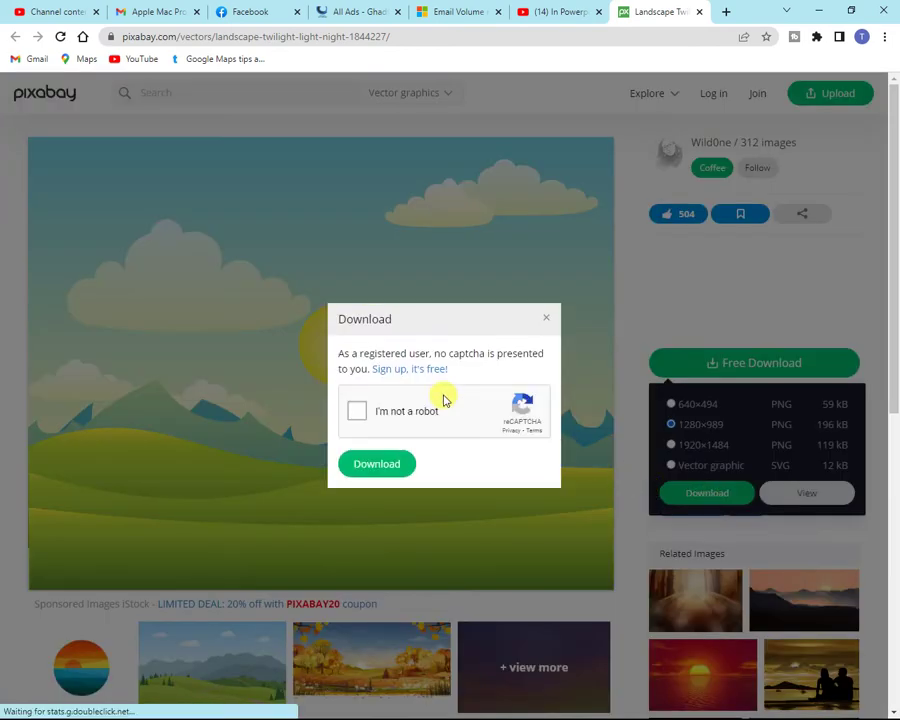
# Step: Complete the traffic lights captcha and download the daytime landscape image
pyautogui.click(358, 412)
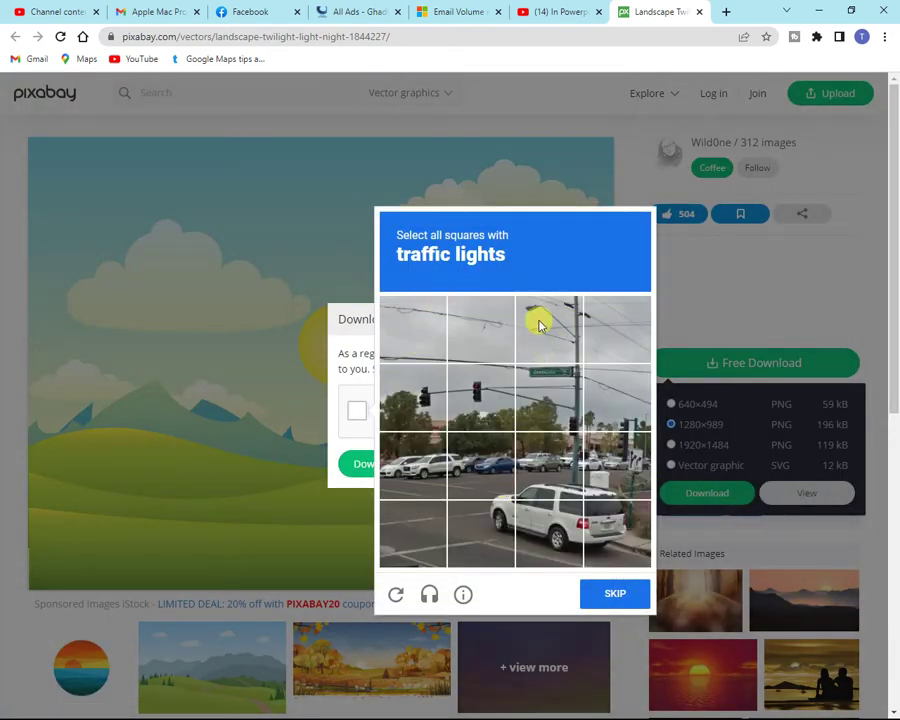
pyautogui.click(476, 390)
pyautogui.click(404, 396)
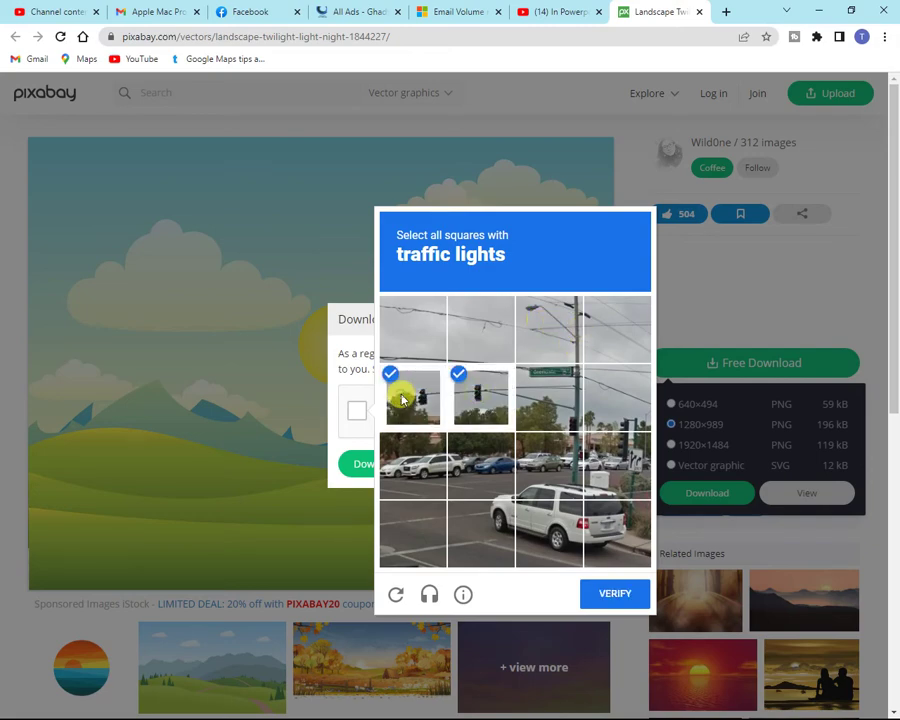
pyautogui.click(592, 592)
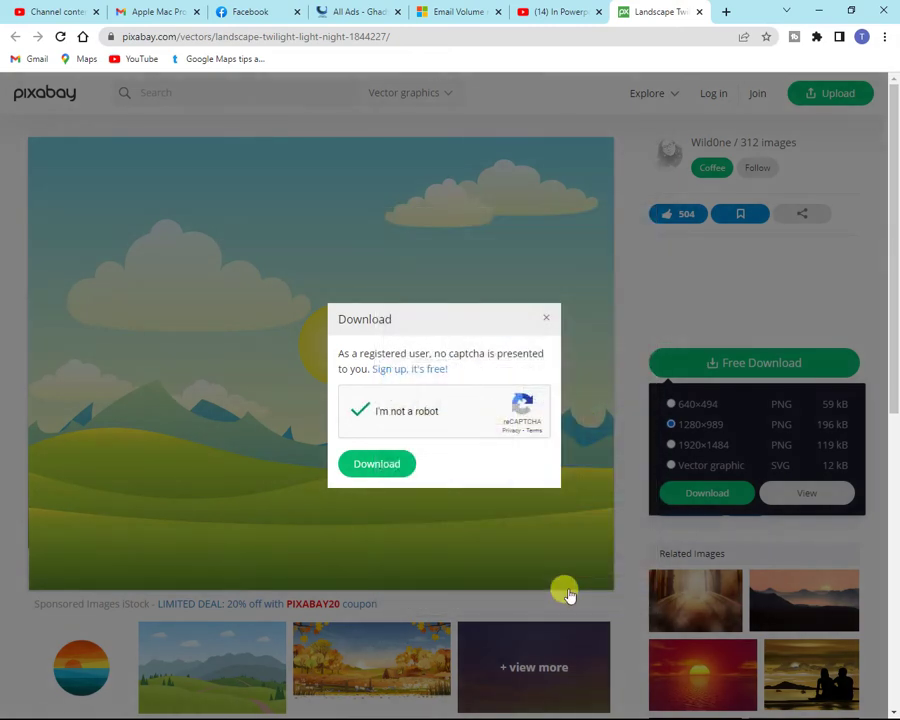
pyautogui.click(377, 464)
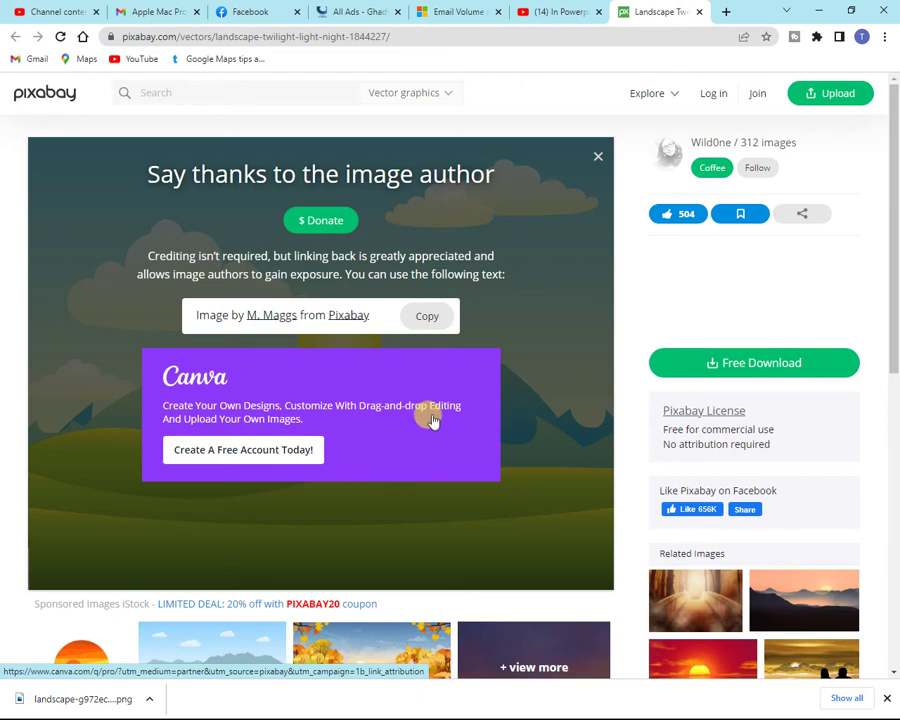
# Step: Return to the Word resource list, open the second landscape link (1844226), and request its 1280×989 PNG download
pyautogui.hotkey('alt', 'Tab')
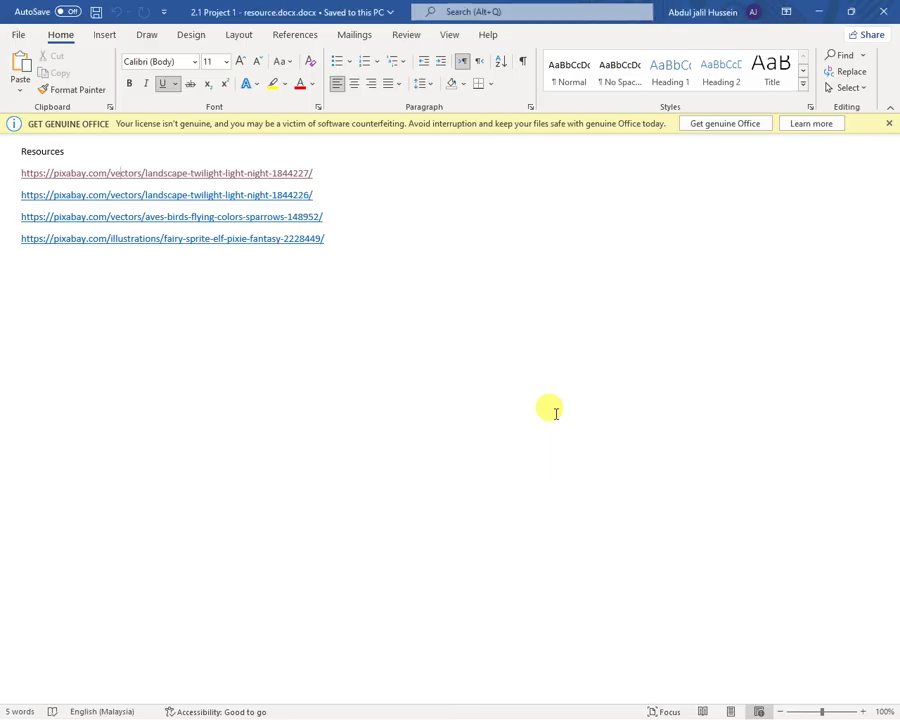
pyautogui.keyDown('ctrl'); pyautogui.click(152, 199); pyautogui.keyUp('ctrl')
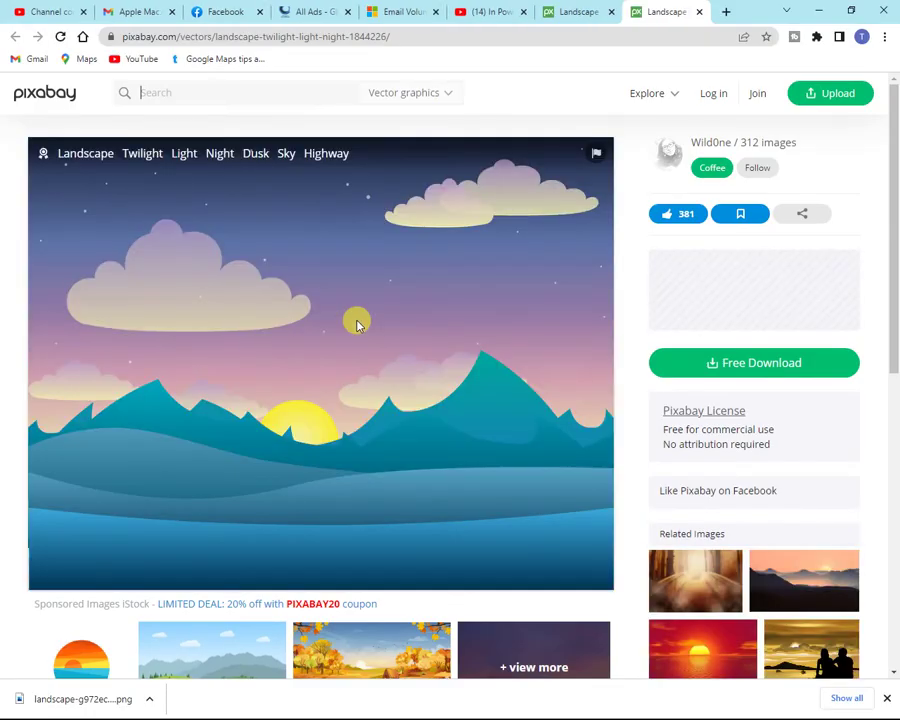
pyautogui.click(740, 366)
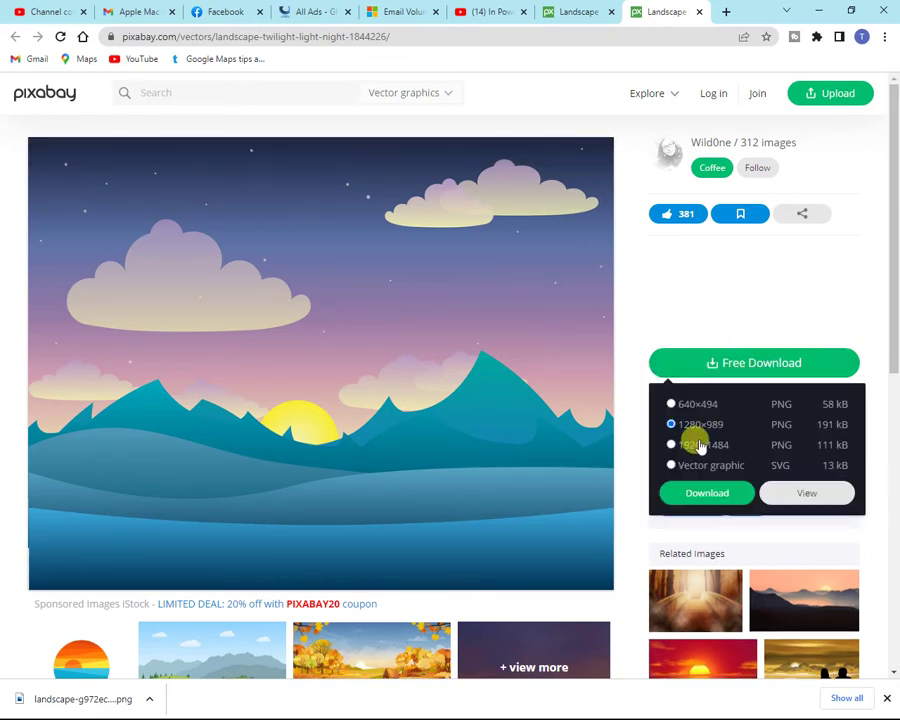
pyautogui.click(711, 493)
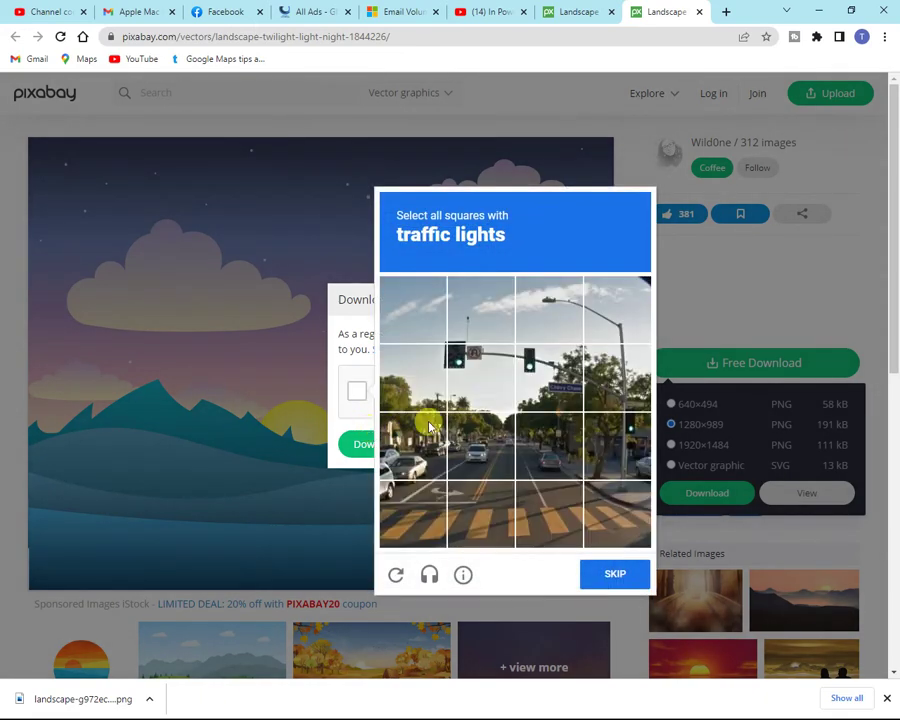
# Step: Solve the traffic lights captcha and download the twilight landscape image
pyautogui.click(488, 358)
pyautogui.click(548, 366)
pyautogui.click(605, 574)
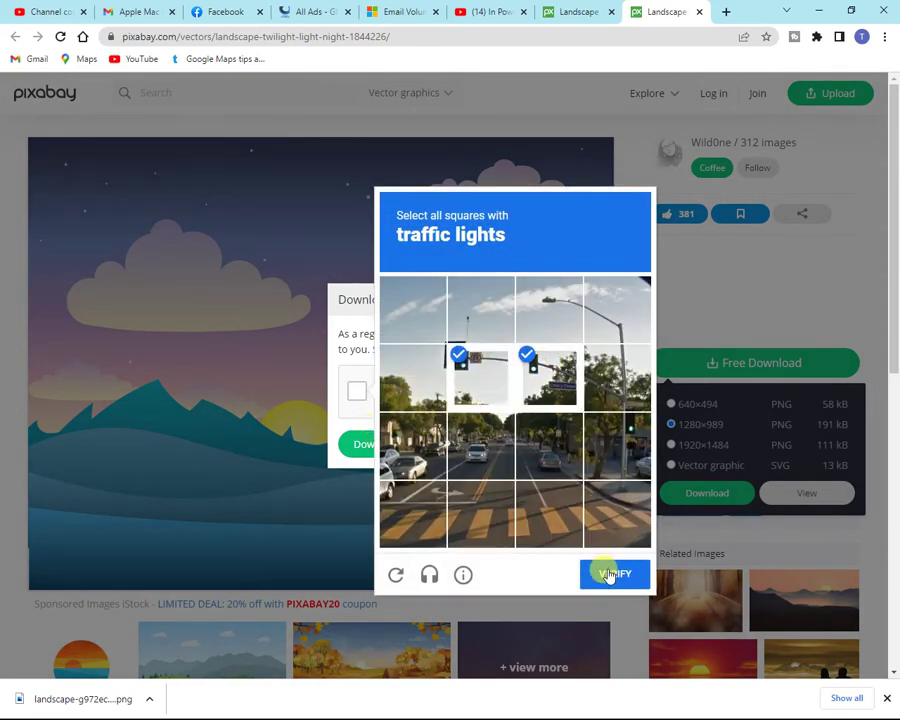
pyautogui.click(374, 446)
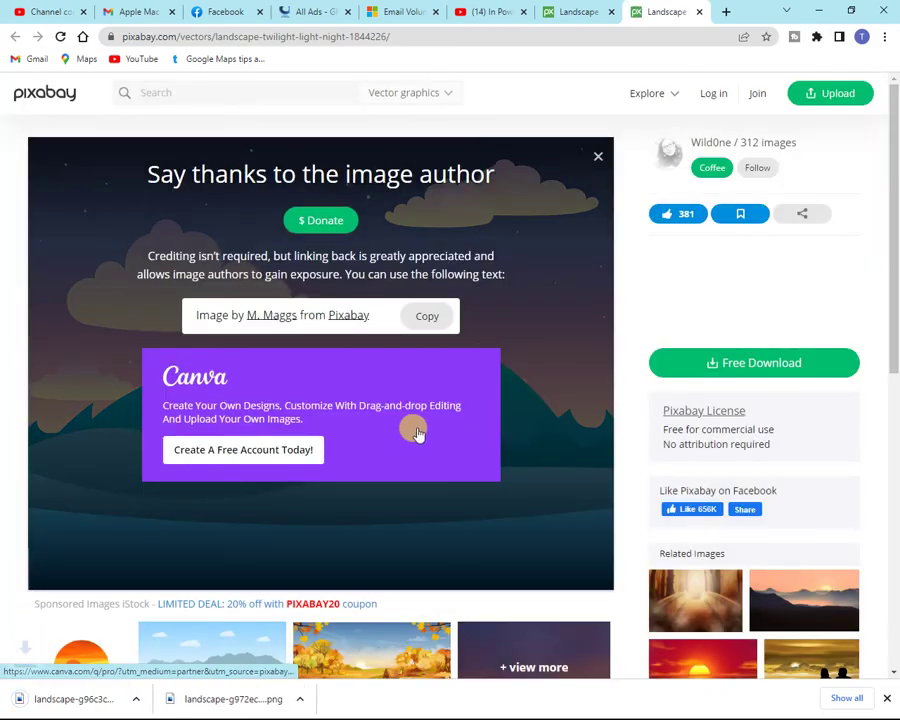
# Step: Return to the Word resource list, open the flying birds link (148952), and request its 1280×999 PNG download
pyautogui.hotkey('alt', 'Tab')
pyautogui.keyDown('ctrl'); pyautogui.click(219, 220); pyautogui.keyUp('ctrl')
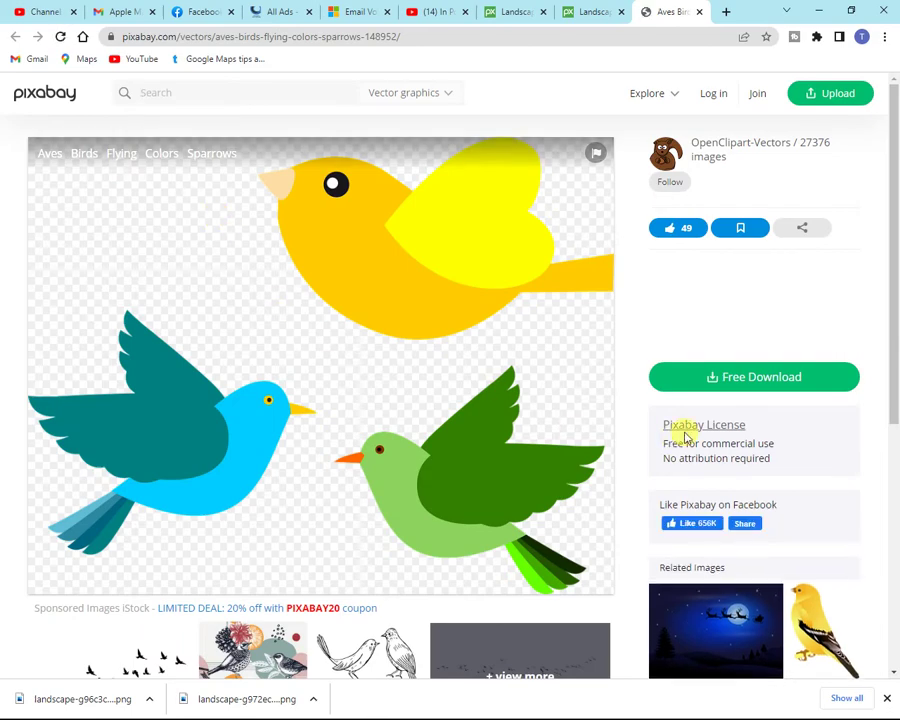
pyautogui.click(717, 374)
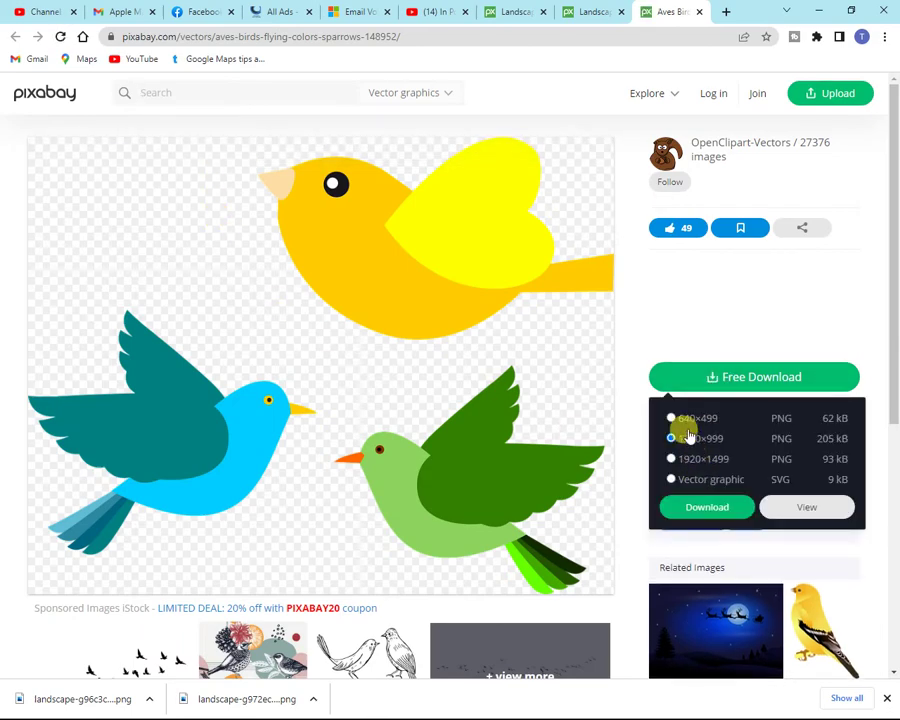
pyautogui.click(708, 507)
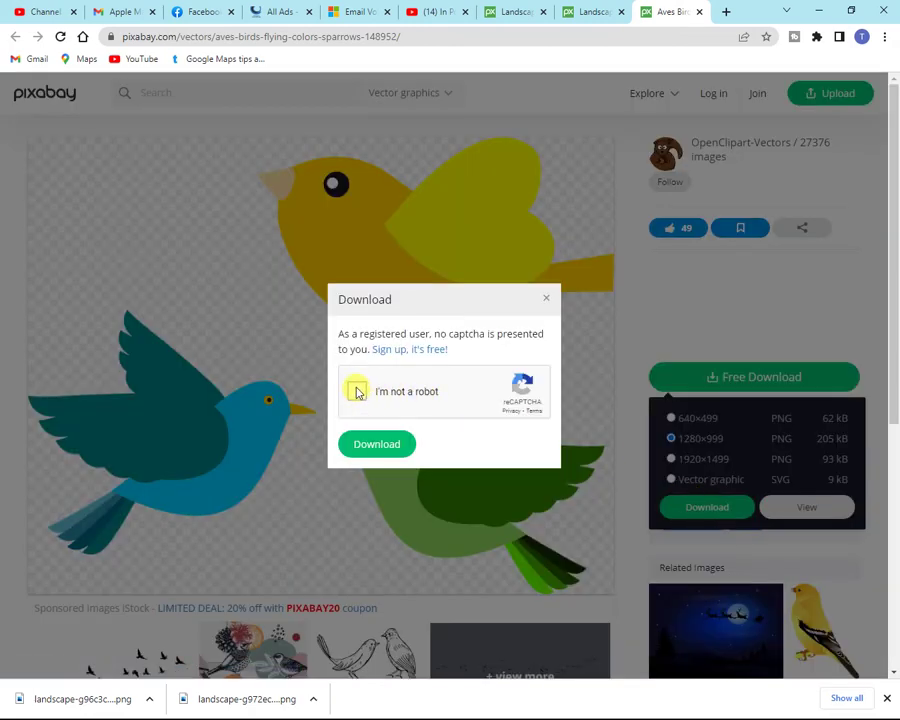
# Step: Complete the motorcycles captcha and download the flying birds image
pyautogui.click(354, 391)
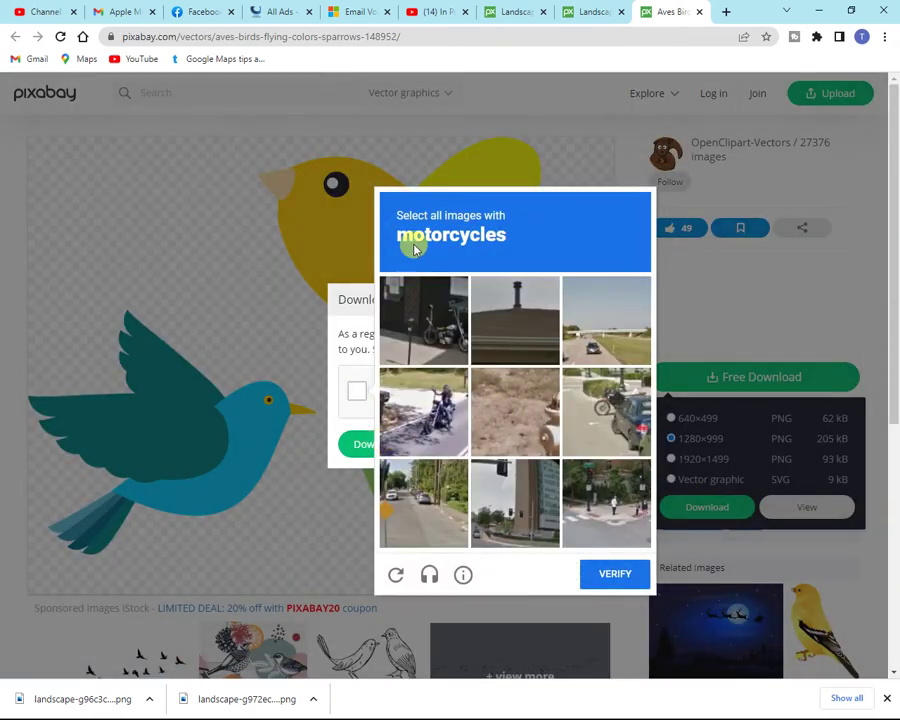
pyautogui.click(603, 390)
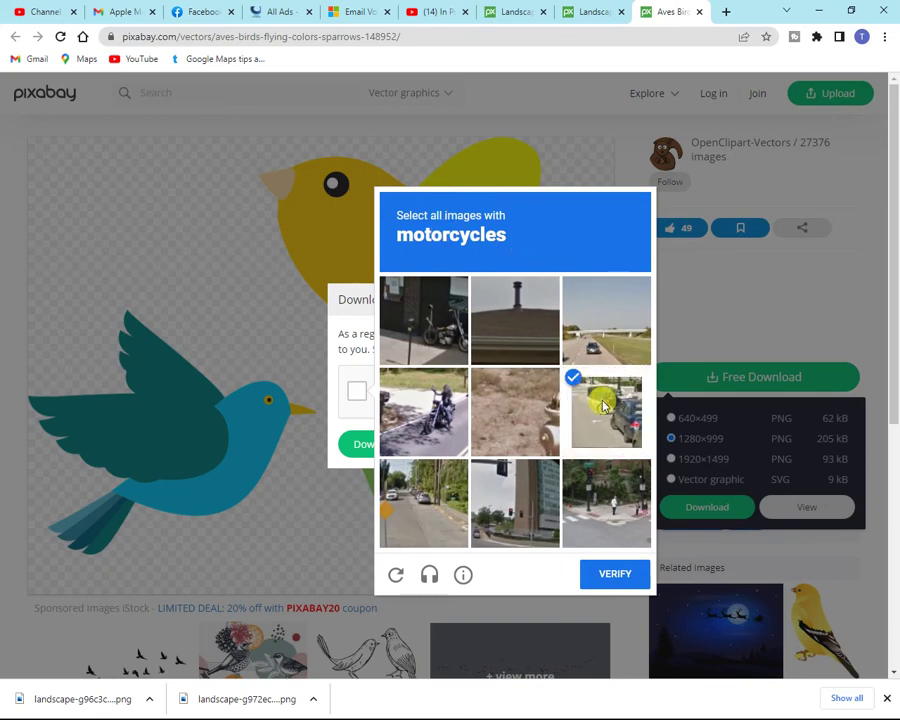
pyautogui.click(427, 411)
pyautogui.click(441, 345)
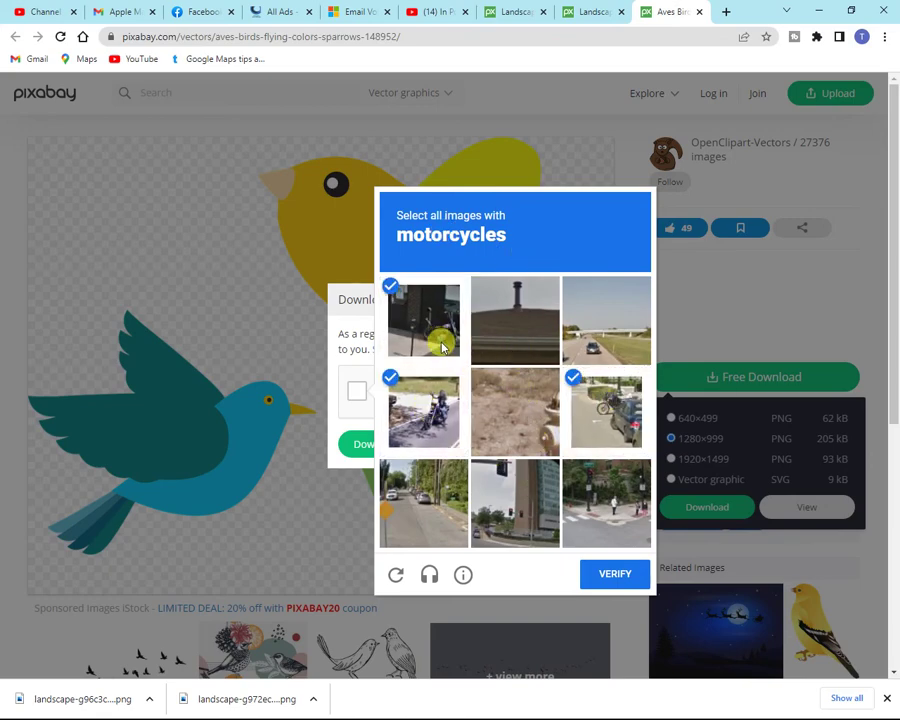
pyautogui.click(606, 567)
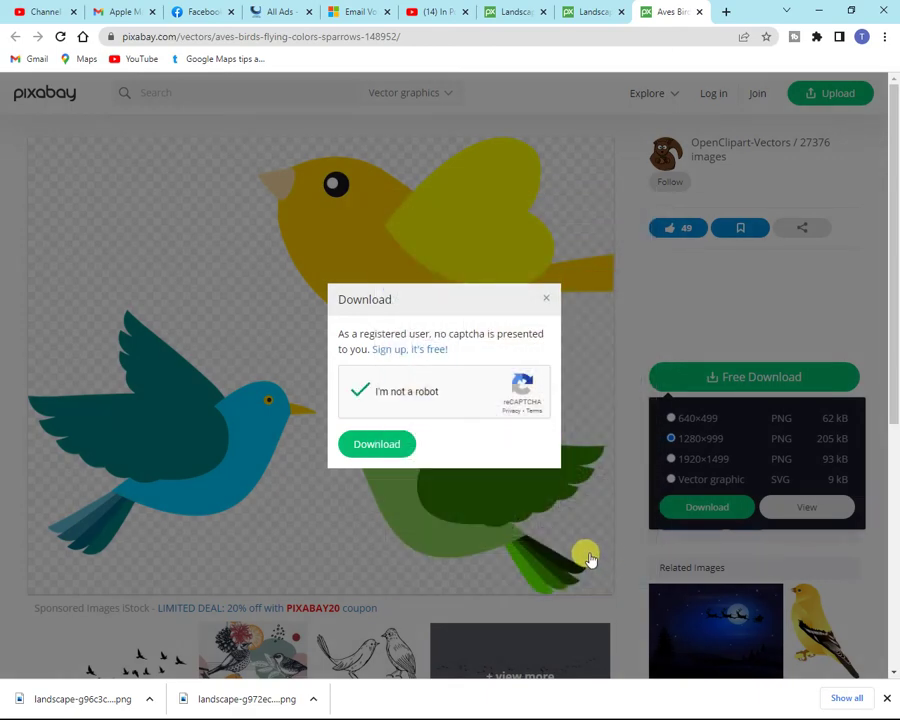
pyautogui.click(377, 445)
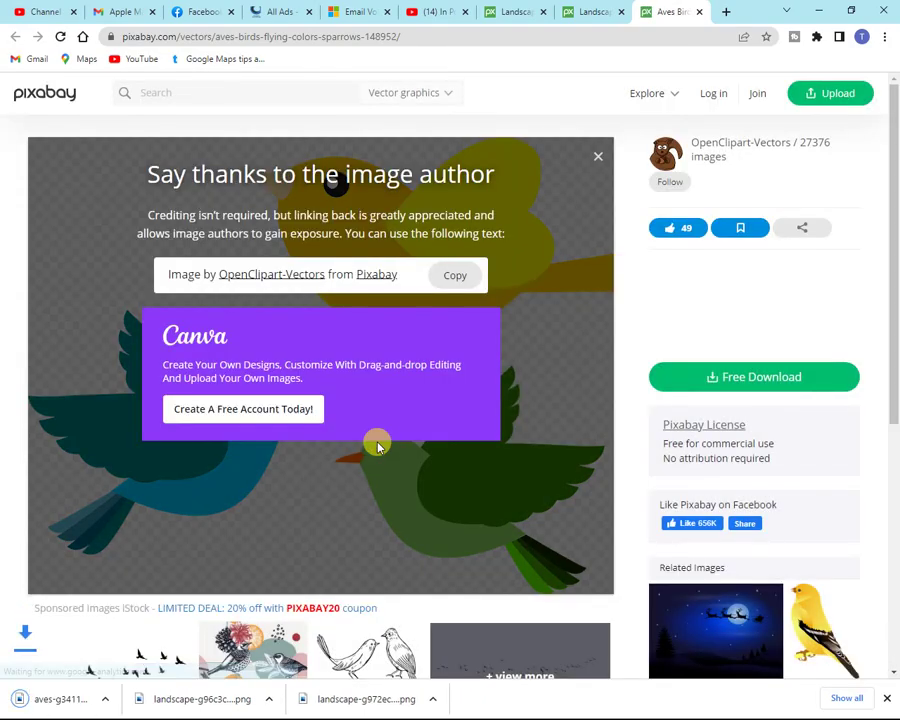
# Step: Return to the Word resource list, open the fairy illustration link (2228449), and request its 1920×1886 PNG download
pyautogui.hotkey('alt', 'Tab')
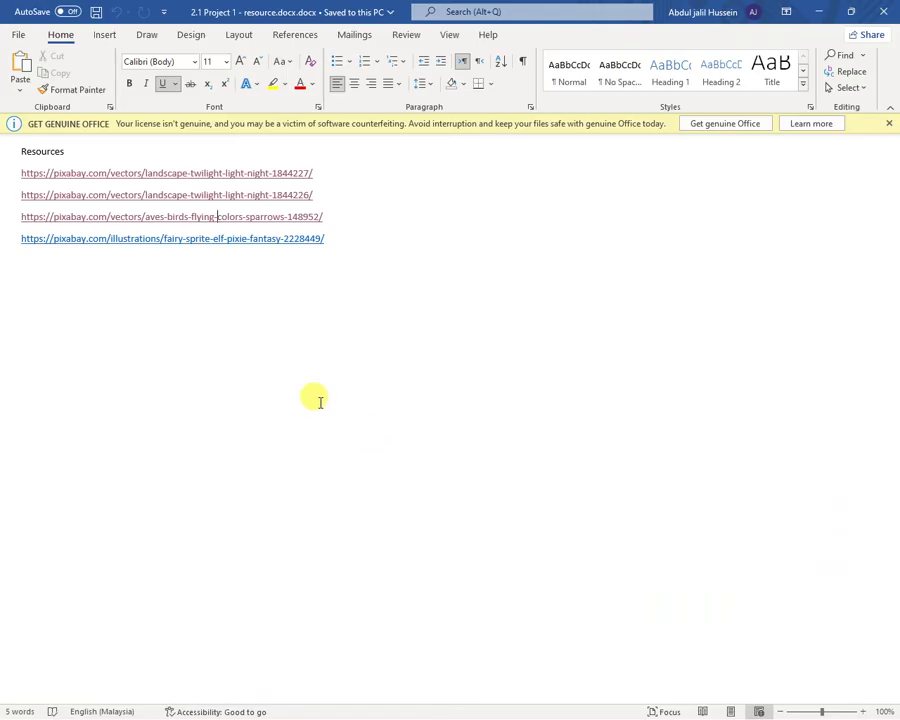
pyautogui.tripleClick(139, 243)
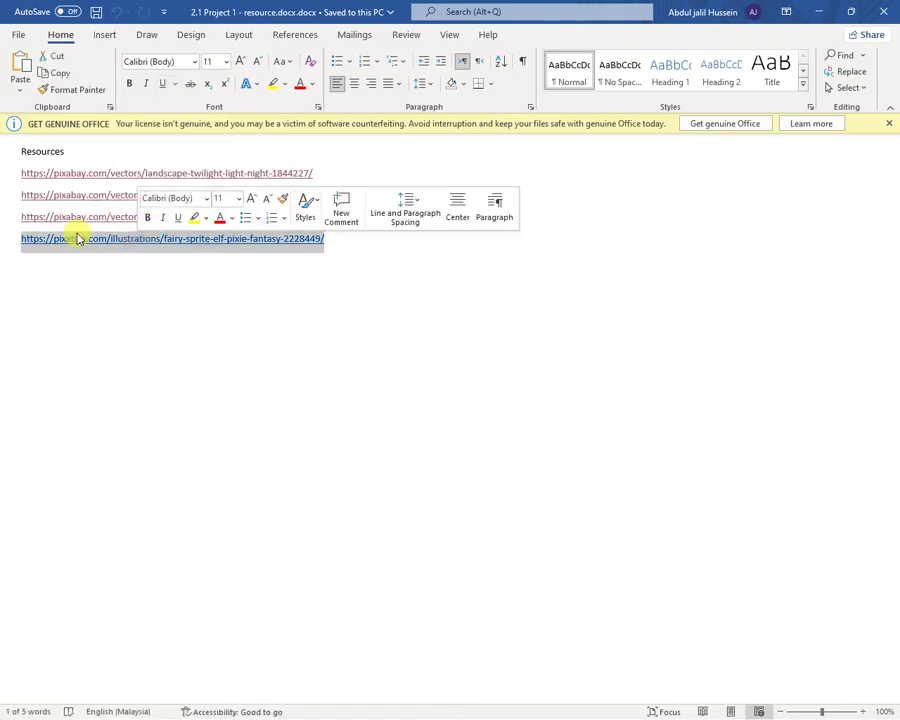
pyautogui.keyDown('ctrl'); pyautogui.click(111, 240); pyautogui.keyUp('ctrl')
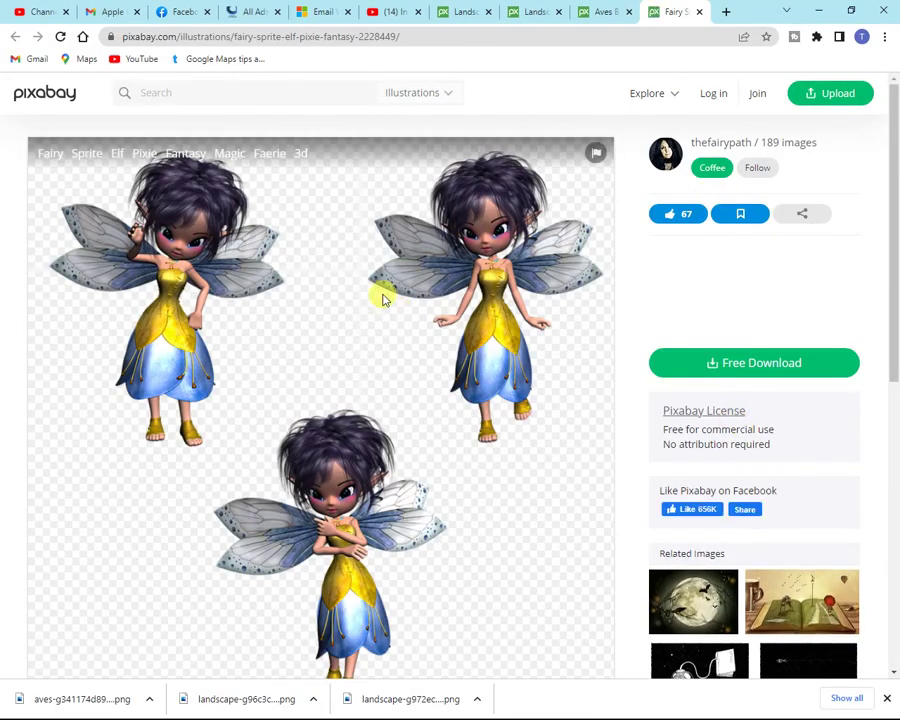
pyautogui.click(700, 362)
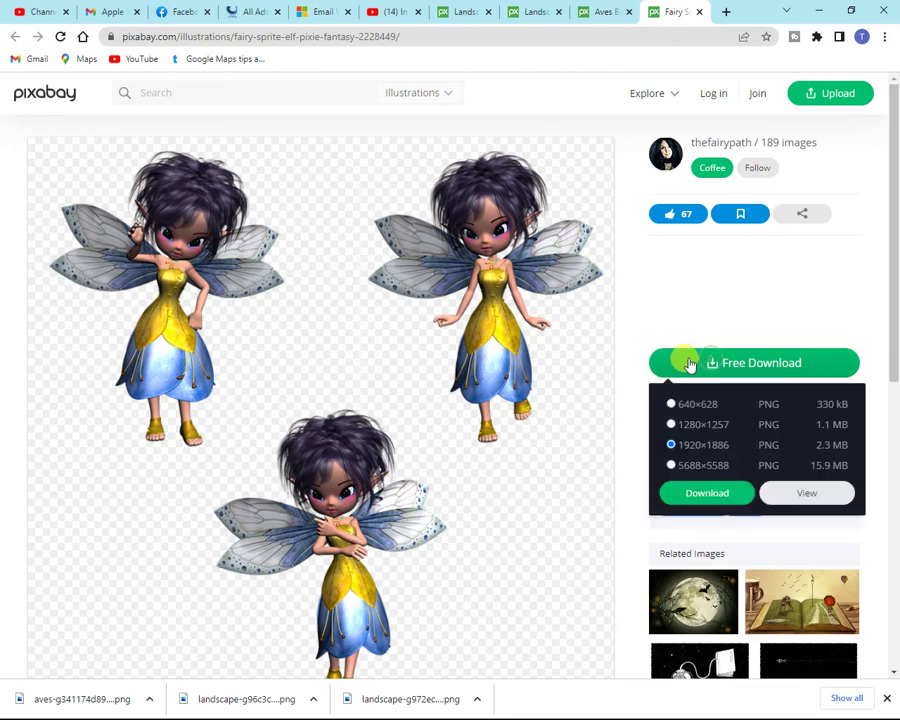
pyautogui.click(710, 490)
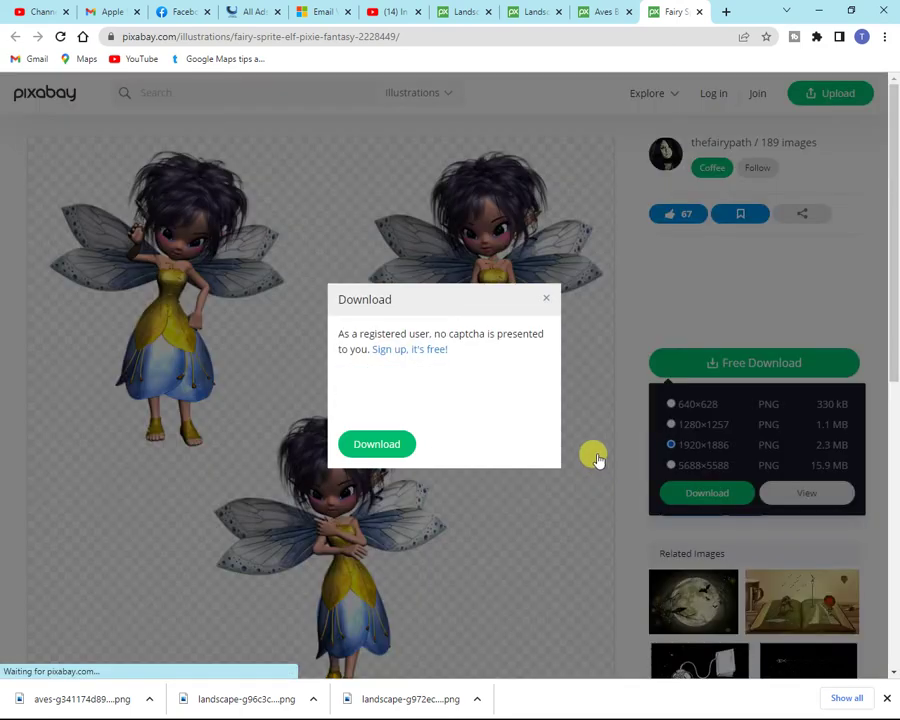
# Step: Complete the bridges captcha and download the fairy illustration
pyautogui.click(356, 391)
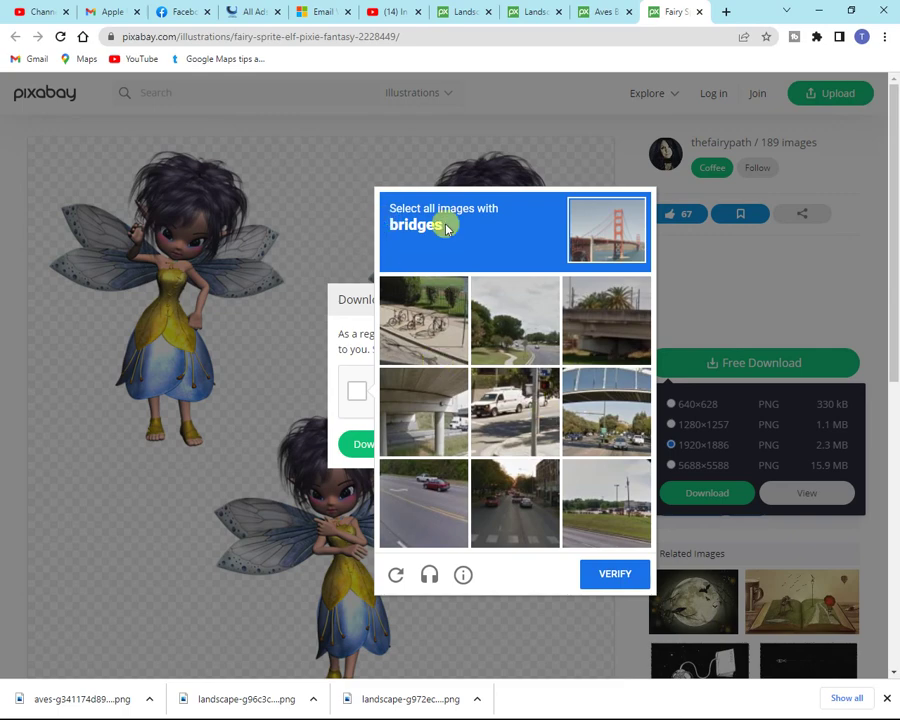
pyautogui.click(605, 410)
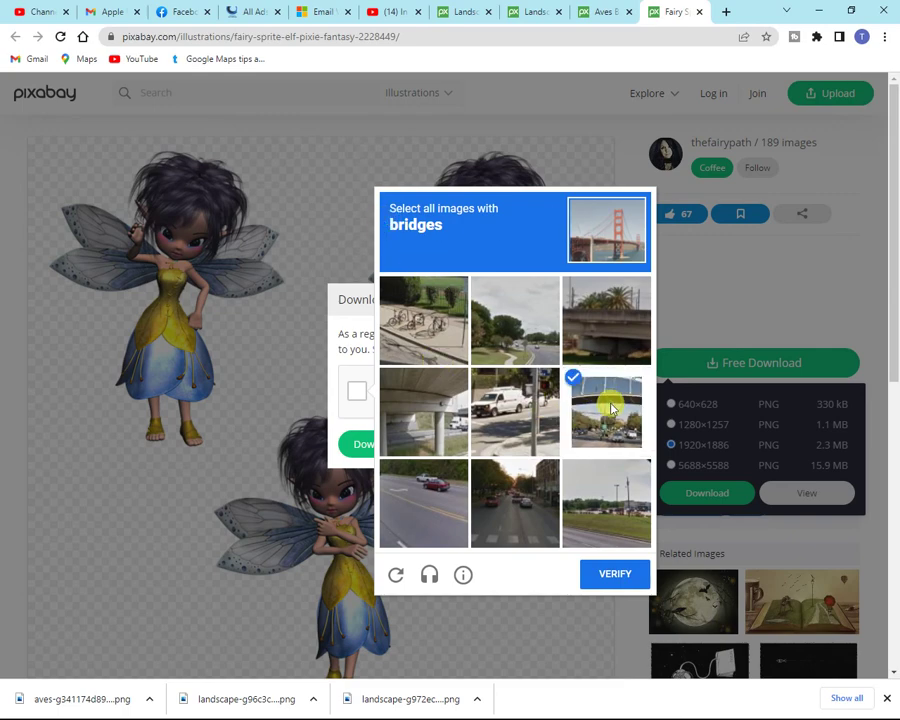
pyautogui.click(434, 418)
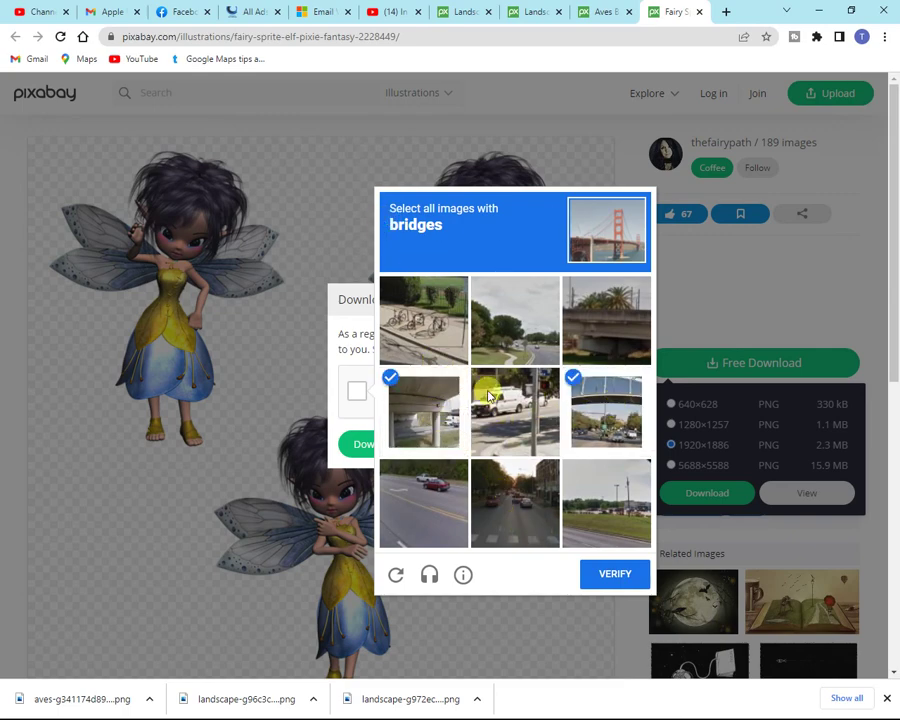
pyautogui.click(625, 338)
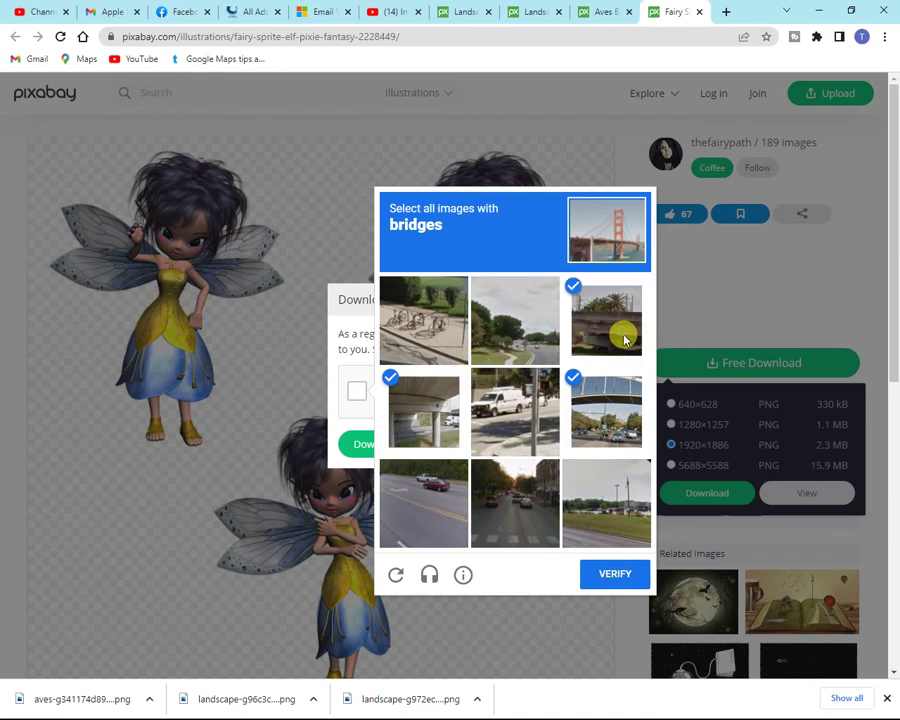
pyautogui.click(615, 578)
pyautogui.click(379, 444)
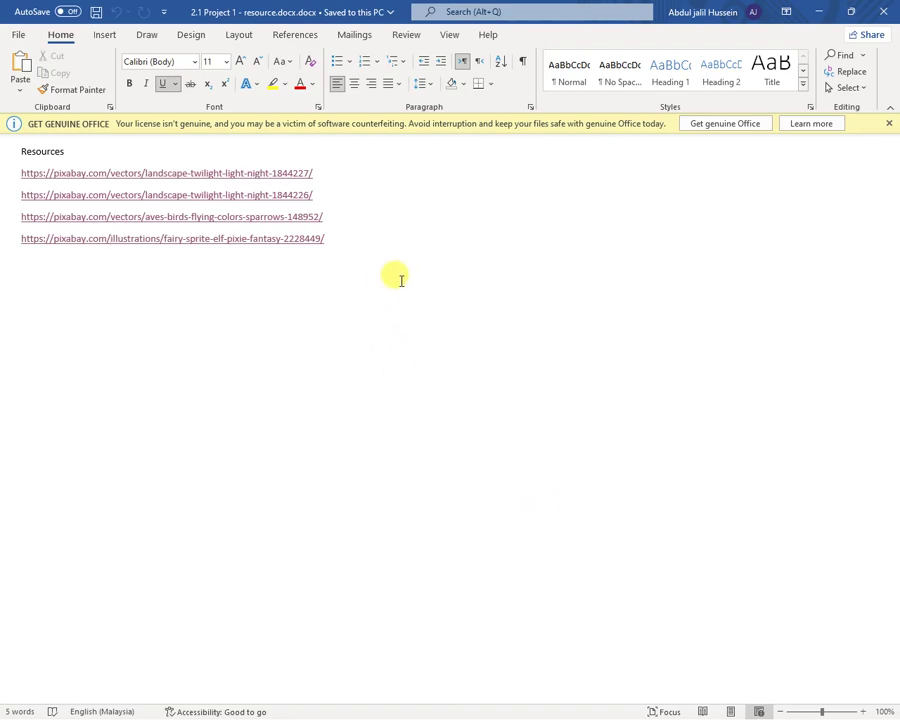
pyautogui.moveTo(398, 278); pyautogui.dragTo(127, 172)
pyautogui.click(390, 342)
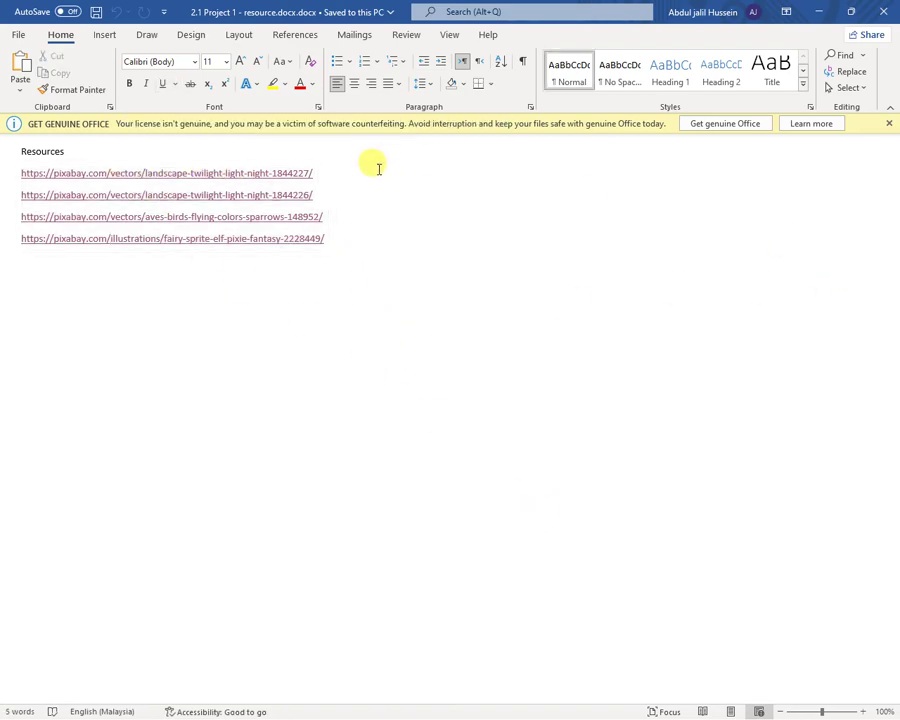
pyautogui.moveTo(305, 195); pyautogui.dragTo(161, 152)
pyautogui.click(161, 152)
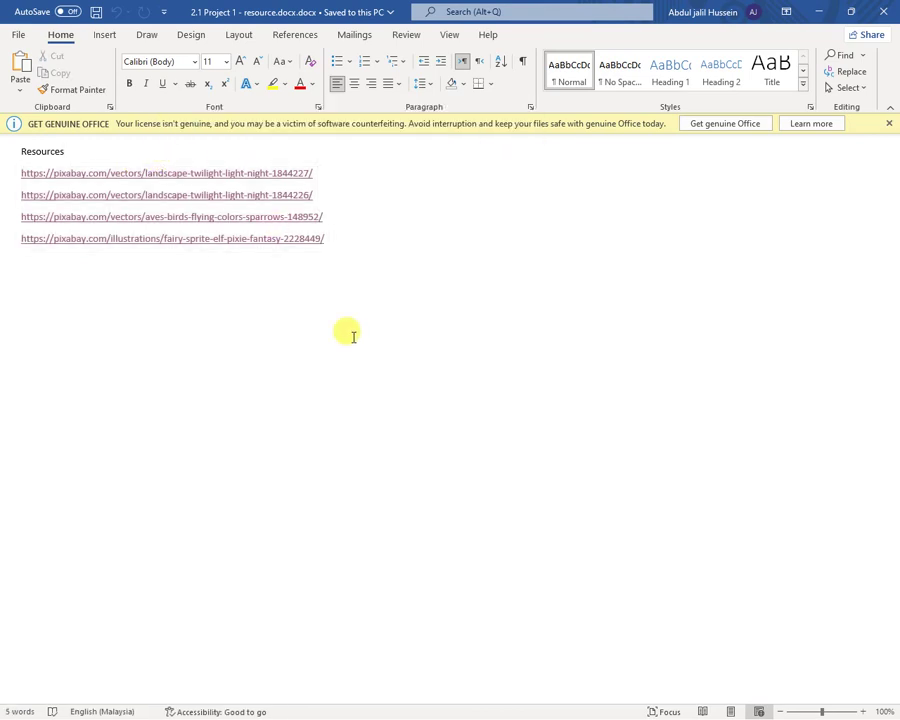